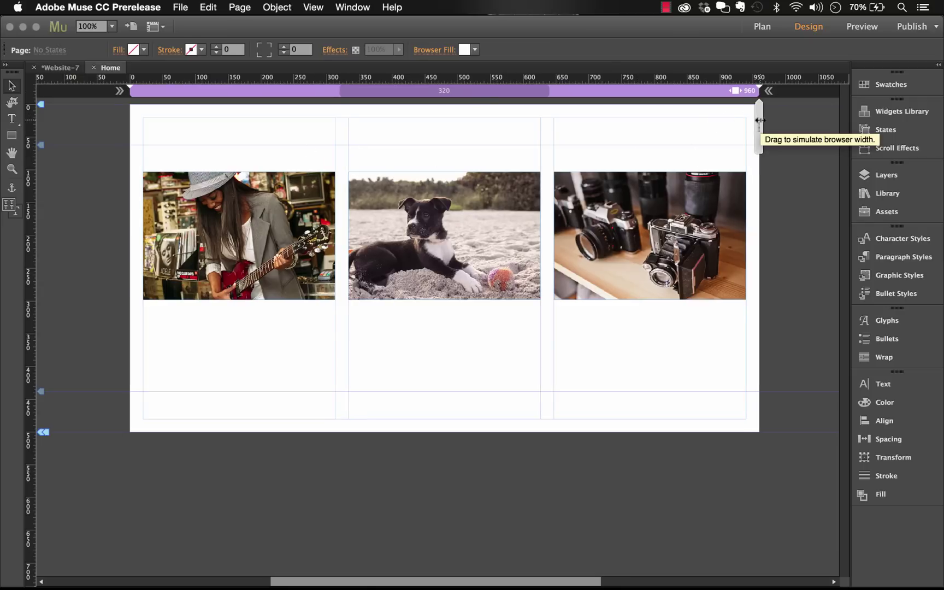
Narrow the page to about 650 px and add a breakpoint at that width
{"action": "left_click_drag", "start_coordinate": [760, 120], "coordinate": [658, 147]}
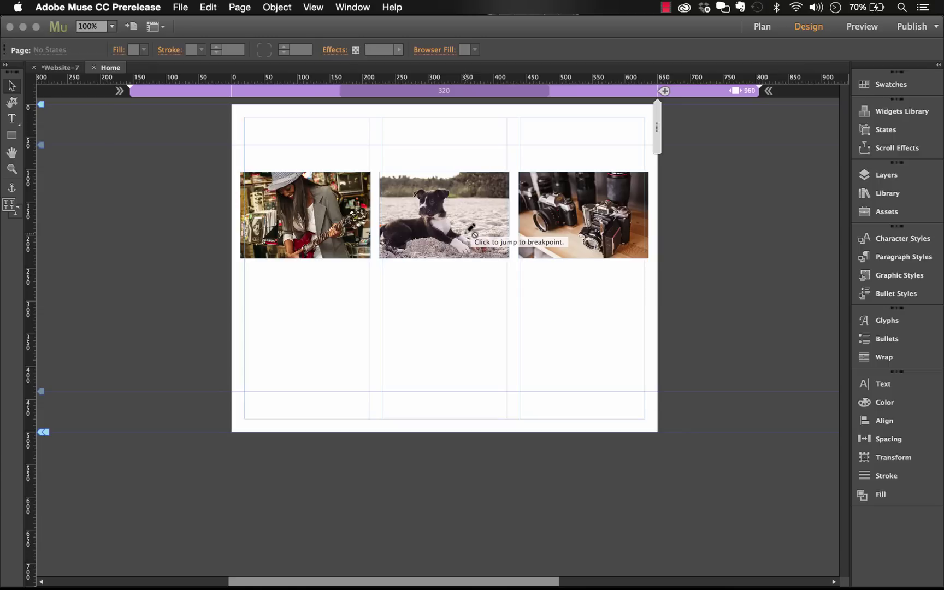
{"action": "left_click", "coordinate": [664, 91]}
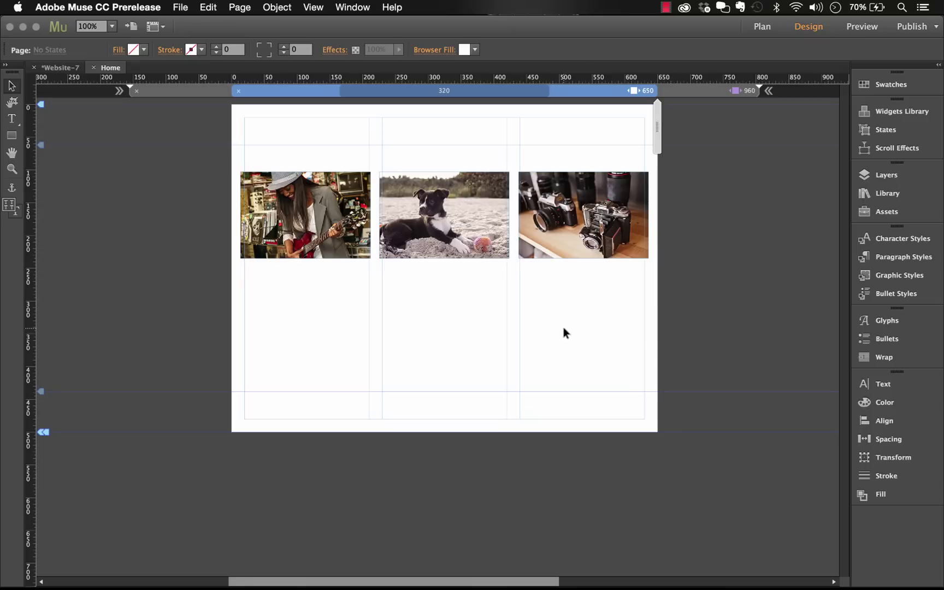
Move the dog and camera photos lower and the guitarist photo up near the top
{"action": "left_click_drag", "start_coordinate": [551, 284], "coordinate": [475, 261]}
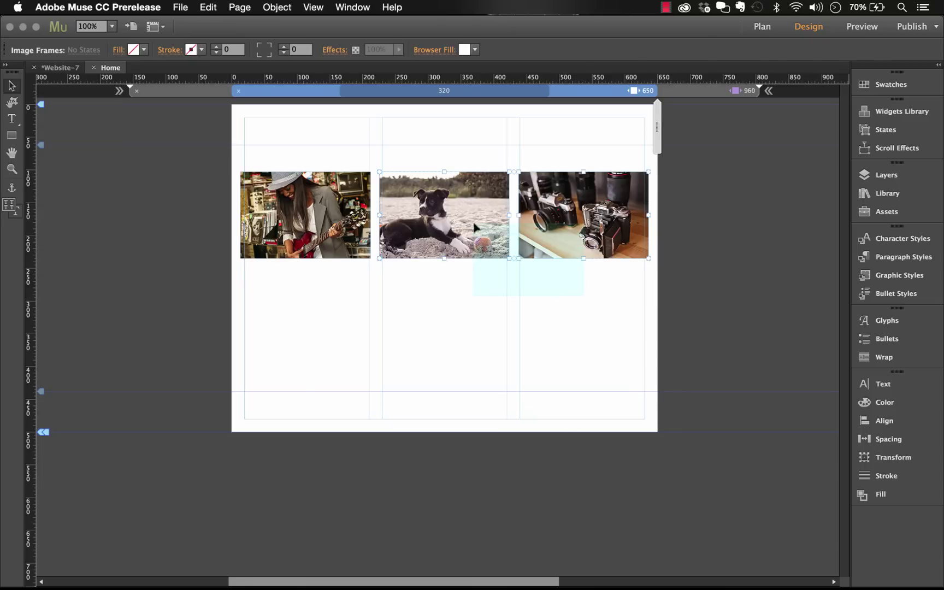
{"action": "left_click_drag", "start_coordinate": [483, 208], "coordinate": [390, 413]}
{"action": "left_click_drag", "start_coordinate": [314, 201], "coordinate": [315, 174]}
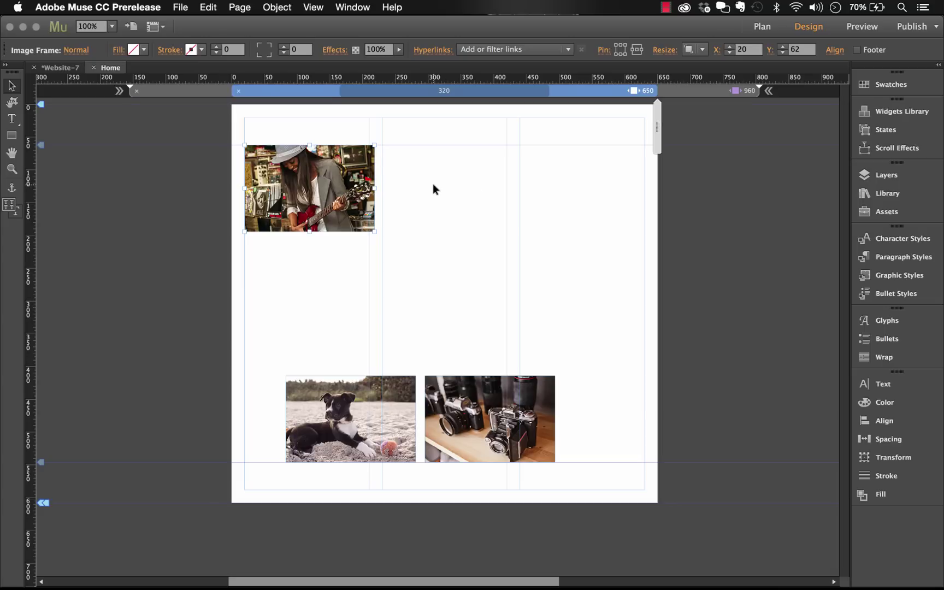
Set the 650 breakpoint's grid to 2 columns in Breakpoint Properties
{"action": "right_click", "coordinate": [631, 92]}
{"action": "left_click", "coordinate": [657, 108]}
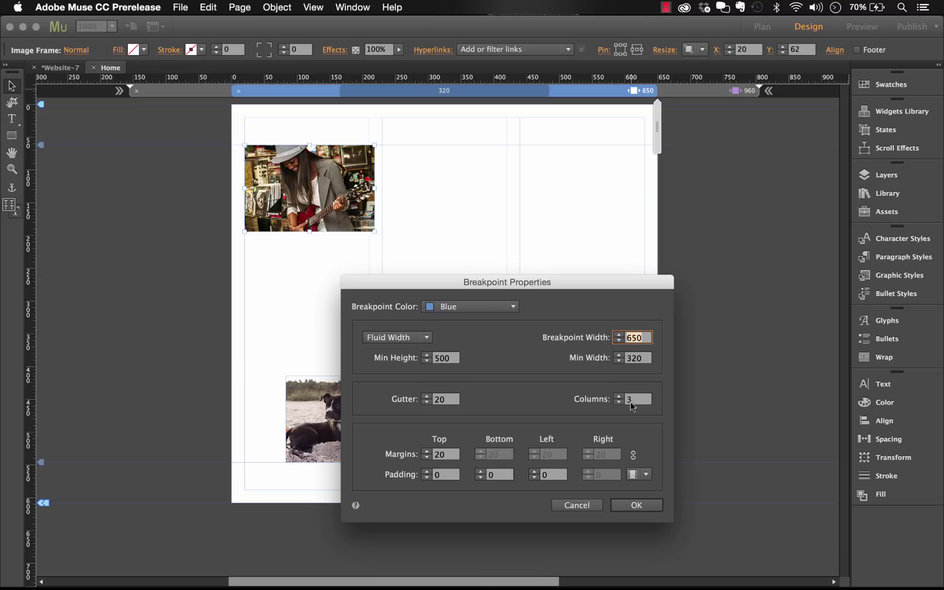
{"action": "left_click", "coordinate": [620, 404]}
{"action": "left_click", "coordinate": [620, 405]}
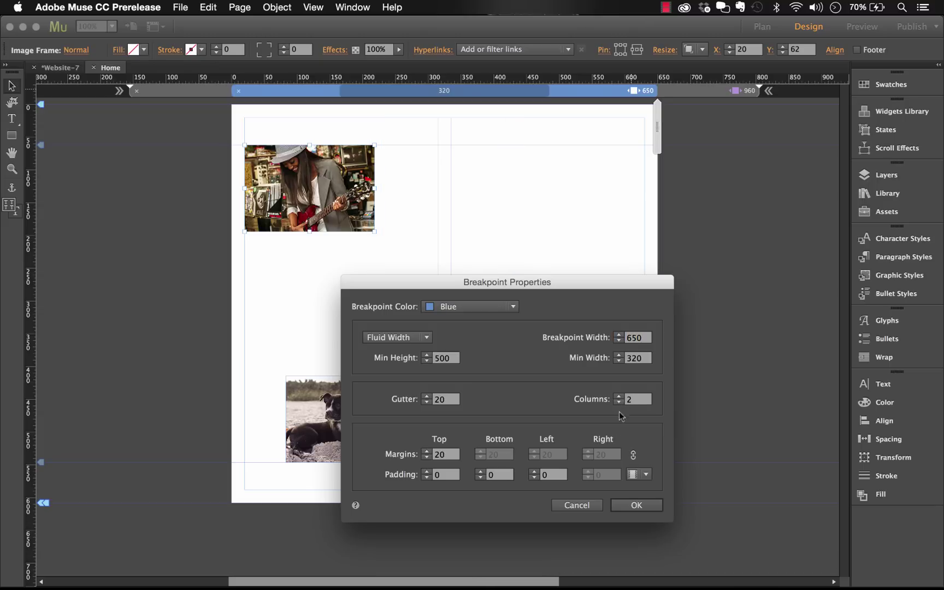
{"action": "left_click", "coordinate": [637, 505]}
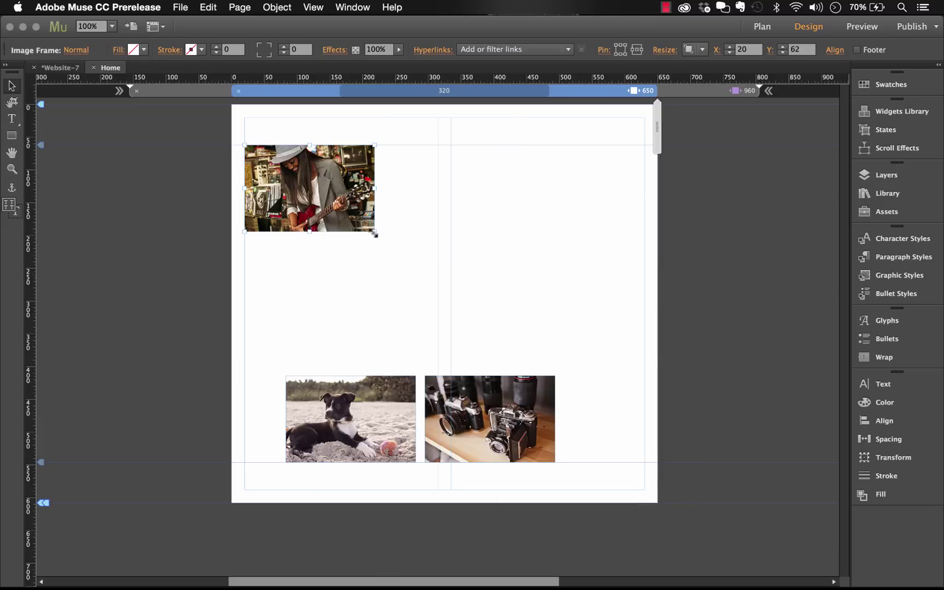
Fit the guitarist and dog photos into the two columns and stretch the camera photo full-width beneath them
{"action": "left_click_drag", "start_coordinate": [375, 232], "coordinate": [437, 267]}
{"action": "left_click_drag", "start_coordinate": [359, 404], "coordinate": [525, 173]}
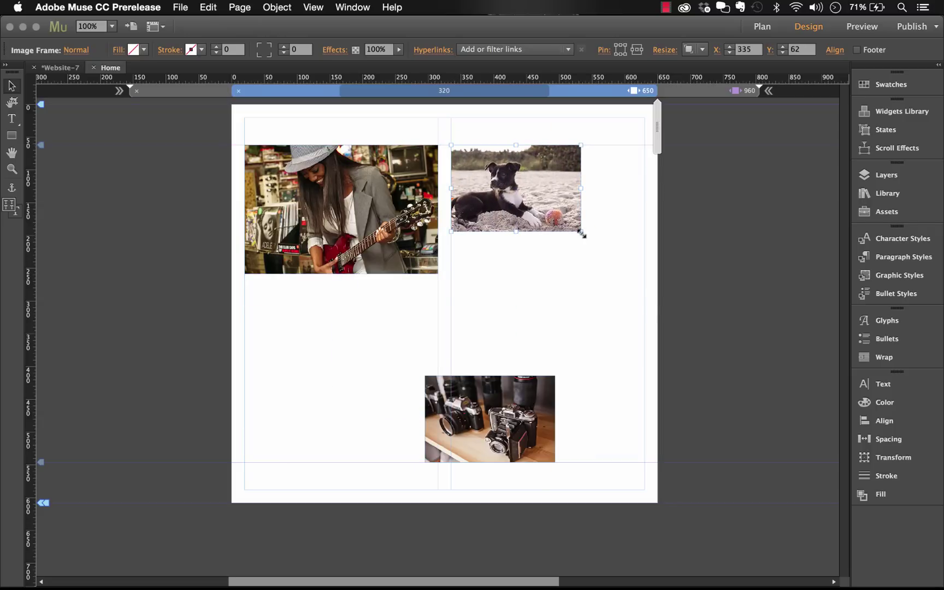
{"action": "left_click_drag", "start_coordinate": [584, 231], "coordinate": [644, 273]}
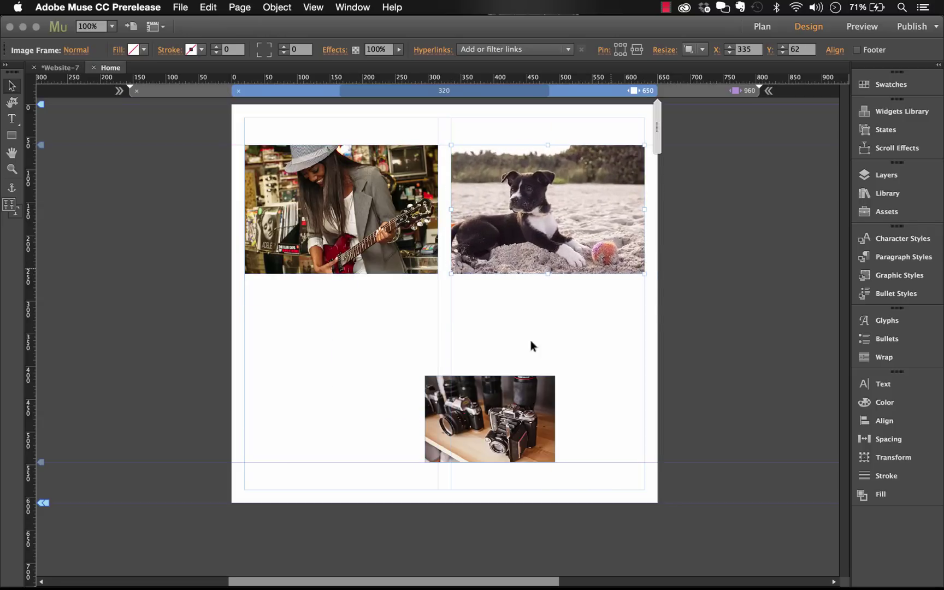
{"action": "left_click_drag", "start_coordinate": [467, 390], "coordinate": [287, 305]}
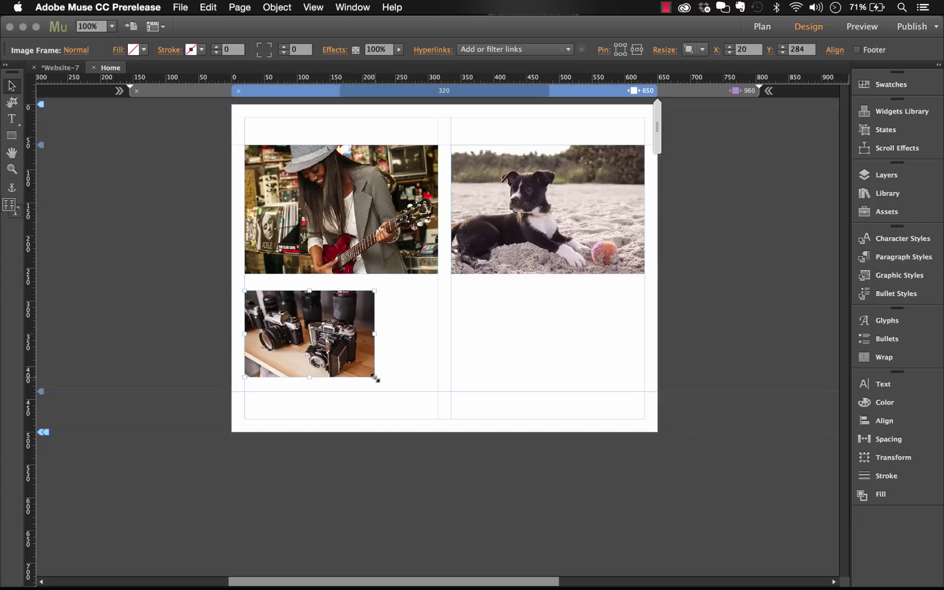
{"action": "left_click_drag", "start_coordinate": [375, 378], "coordinate": [646, 438]}
{"action": "left_click", "coordinate": [683, 337]}
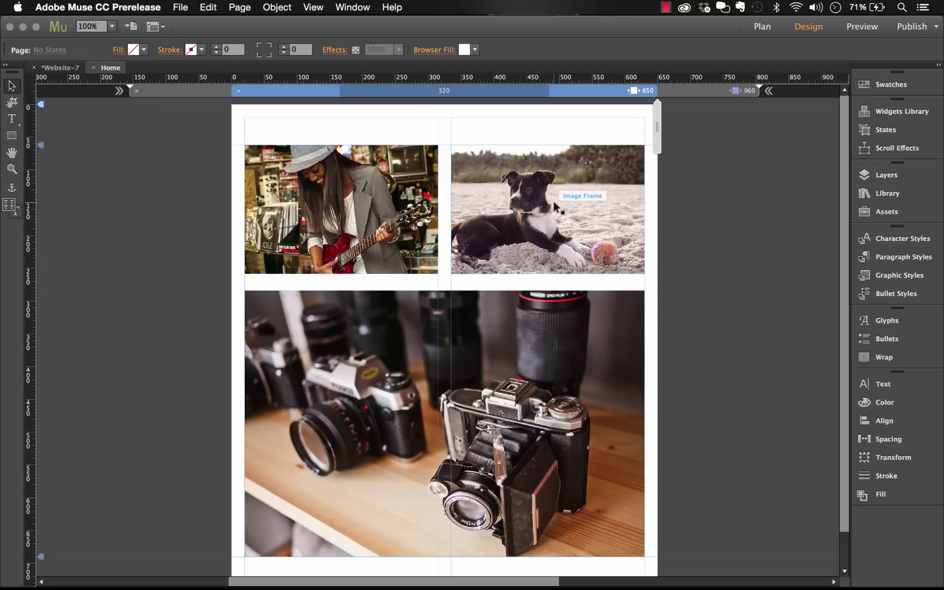
Delete the dog photo, check the 960 layout, then undo to restore the dog photo
{"action": "left_click", "coordinate": [748, 94]}
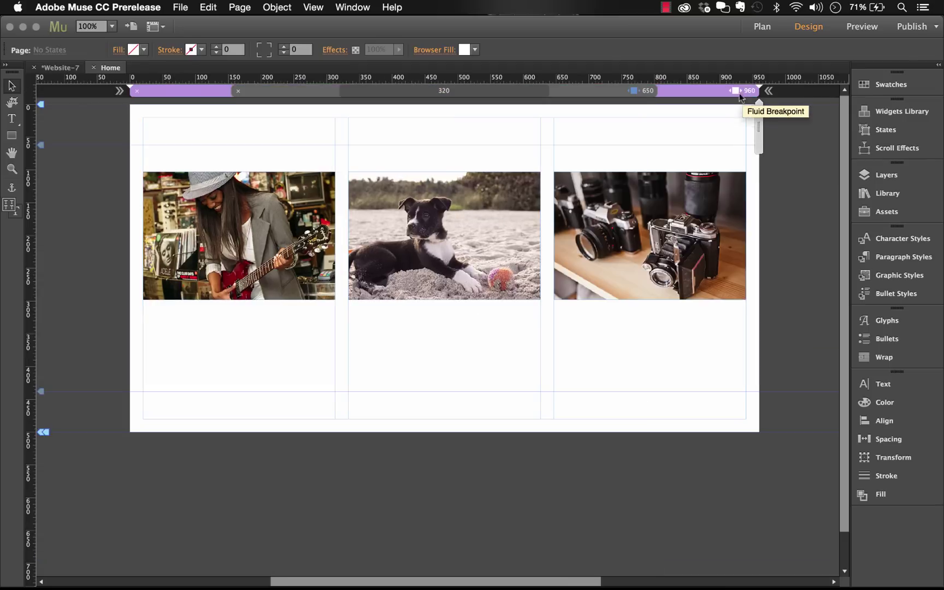
{"action": "left_click_drag", "start_coordinate": [758, 112], "coordinate": [649, 139]}
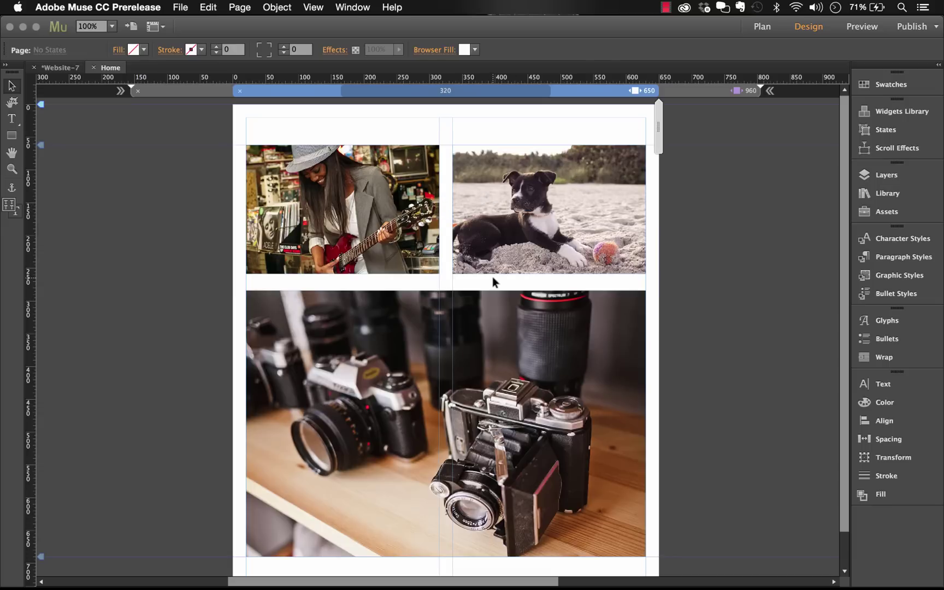
{"action": "left_click", "coordinate": [518, 215]}
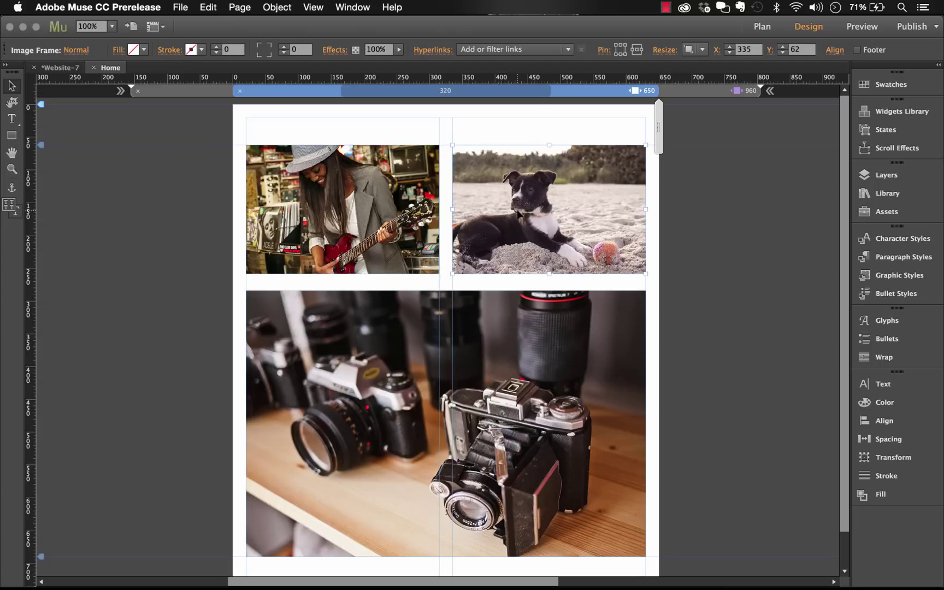
{"action": "key", "text": "Delete"}
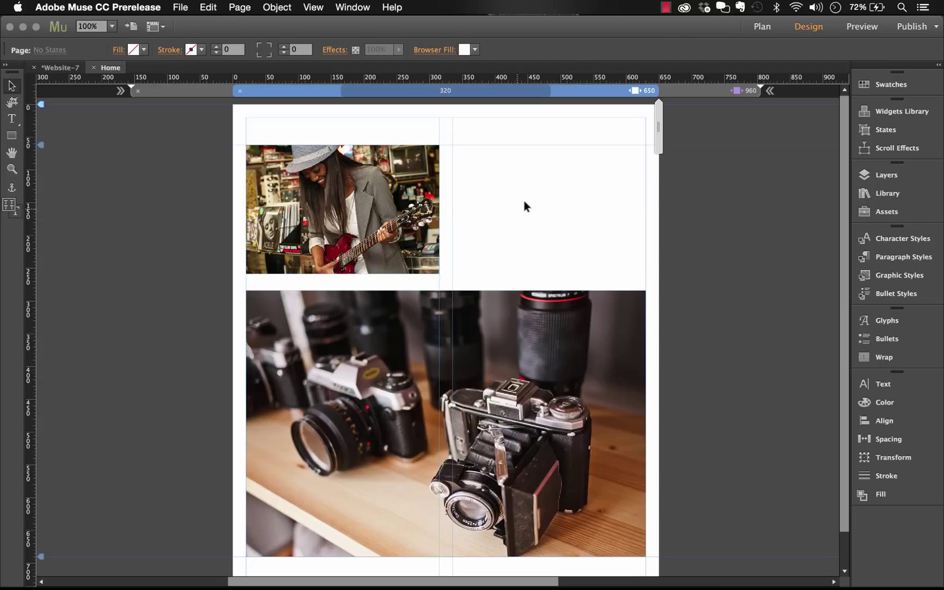
{"action": "left_click", "coordinate": [729, 89]}
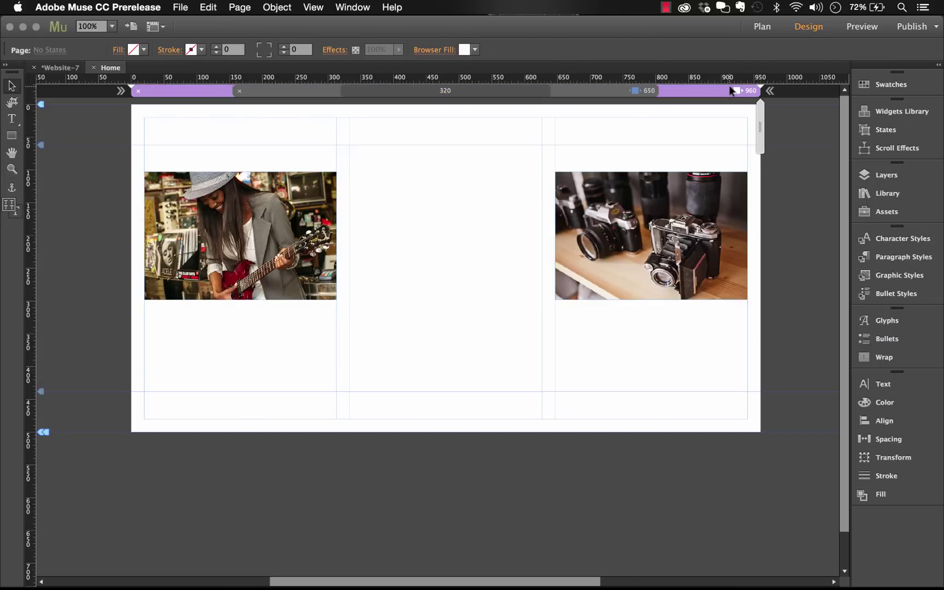
{"action": "key", "text": "super+z"}
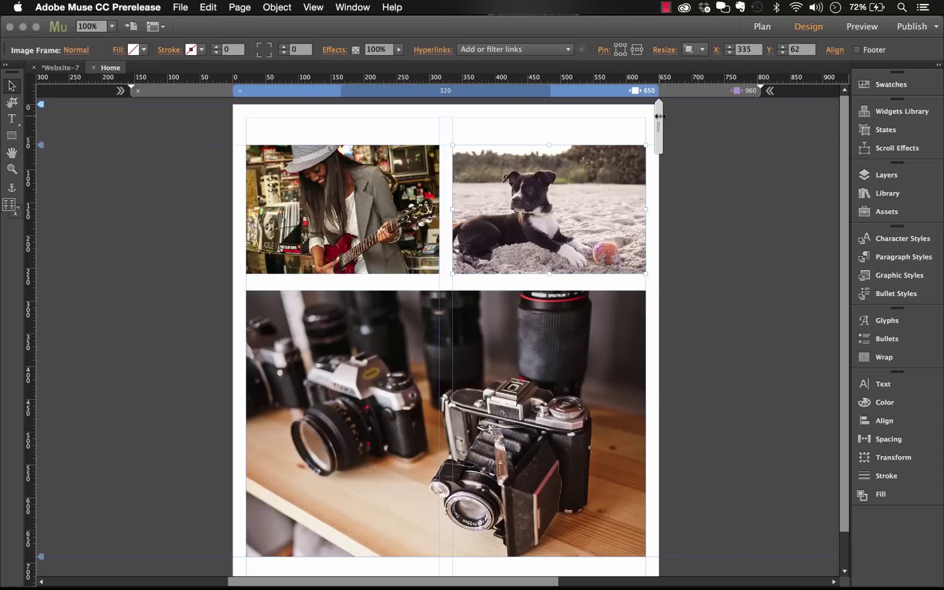
Add a breakpoint at about 390 px and set its grid to 1 column
{"action": "left_click_drag", "start_coordinate": [648, 116], "coordinate": [574, 136]}
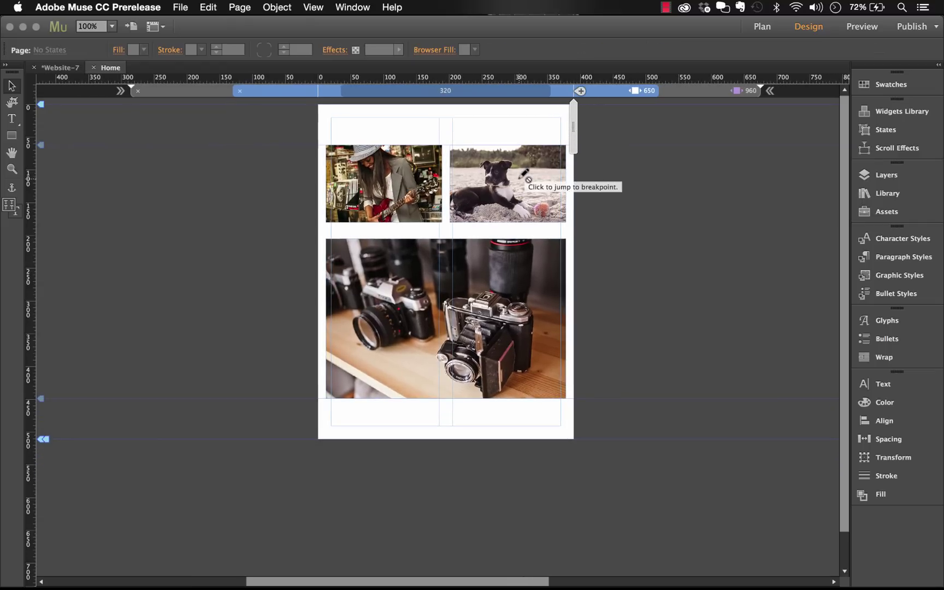
{"action": "left_click", "coordinate": [579, 91]}
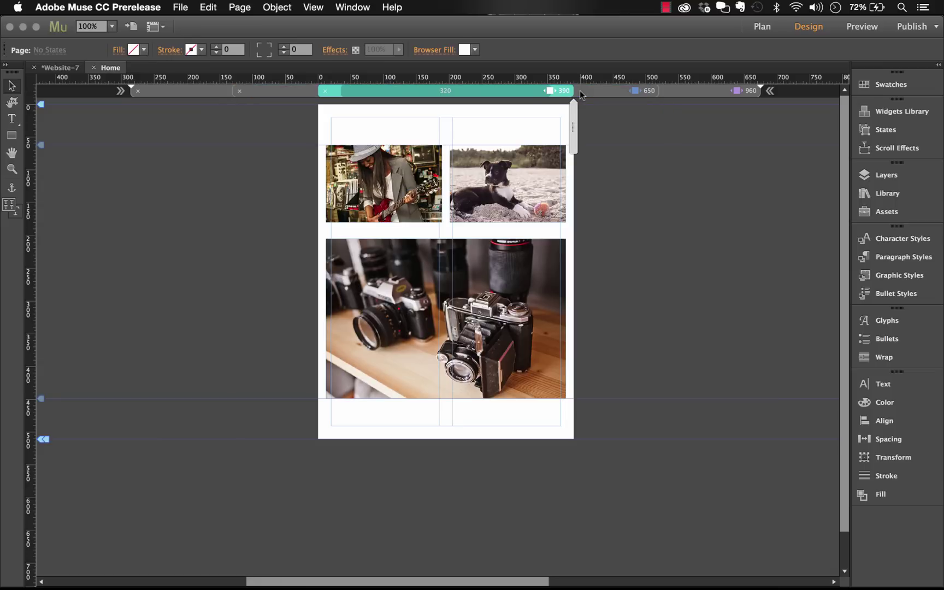
{"action": "right_click", "coordinate": [559, 93]}
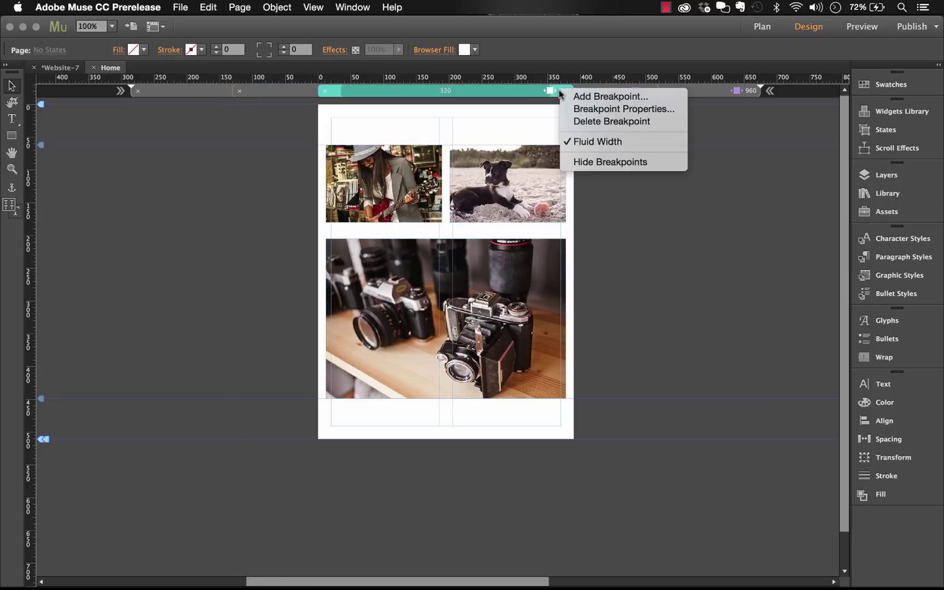
{"action": "left_click", "coordinate": [577, 108]}
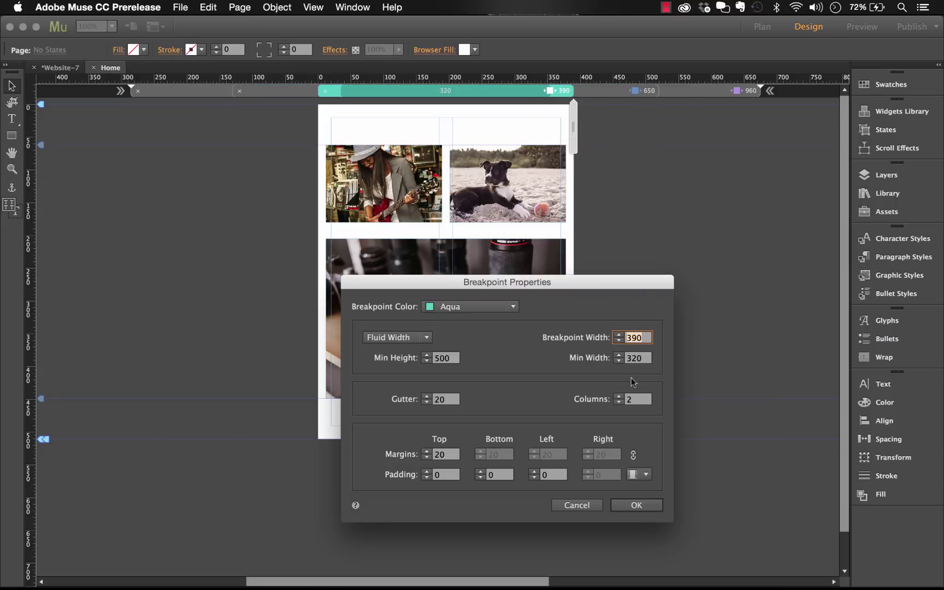
{"action": "left_click", "coordinate": [618, 402]}
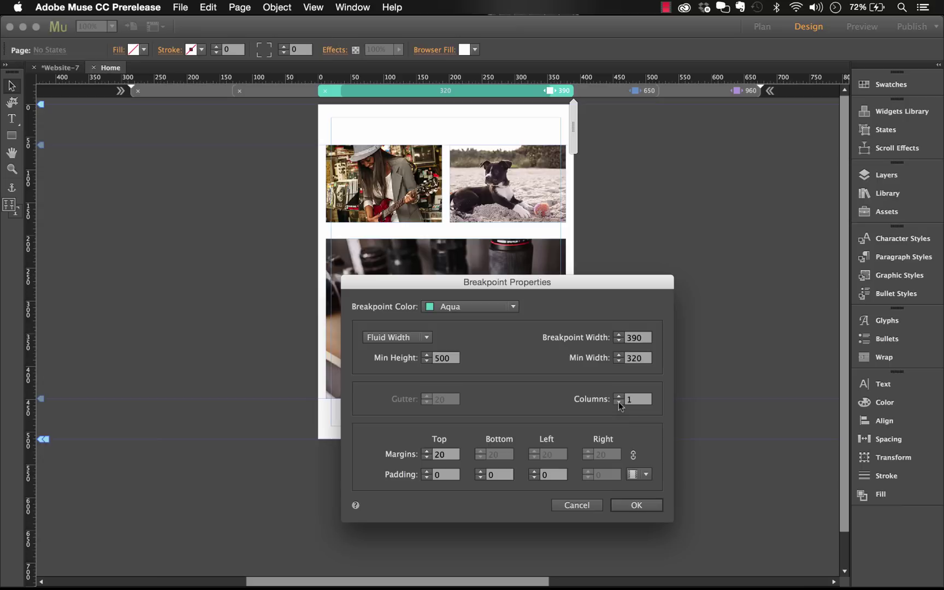
{"action": "left_click", "coordinate": [635, 506]}
Move the camera and dog photos down and widen the guitarist photo to the full column
{"action": "left_click_drag", "start_coordinate": [483, 283], "coordinate": [489, 375]}
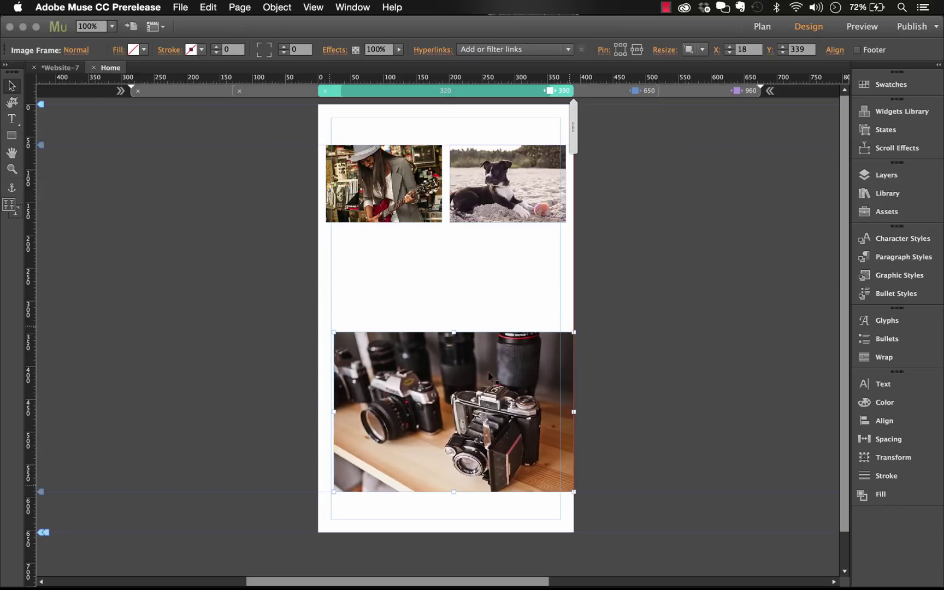
{"action": "left_click_drag", "start_coordinate": [494, 175], "coordinate": [452, 306]}
{"action": "mouse_move", "coordinate": [393, 201]}
{"action": "left_mouse_down"}
{"action": "mouse_move", "coordinate": [407, 201]}
{"action": "mouse_move", "coordinate": [394, 202]}
{"action": "left_mouse_up"}
{"action": "left_click_drag", "start_coordinate": [447, 223], "coordinate": [563, 277]}
{"action": "scroll", "coordinate": [469, 295], "scroll_direction": "down", "scroll_amount": 2}
{"action": "left_click_drag", "start_coordinate": [469, 294], "coordinate": [392, 327]}
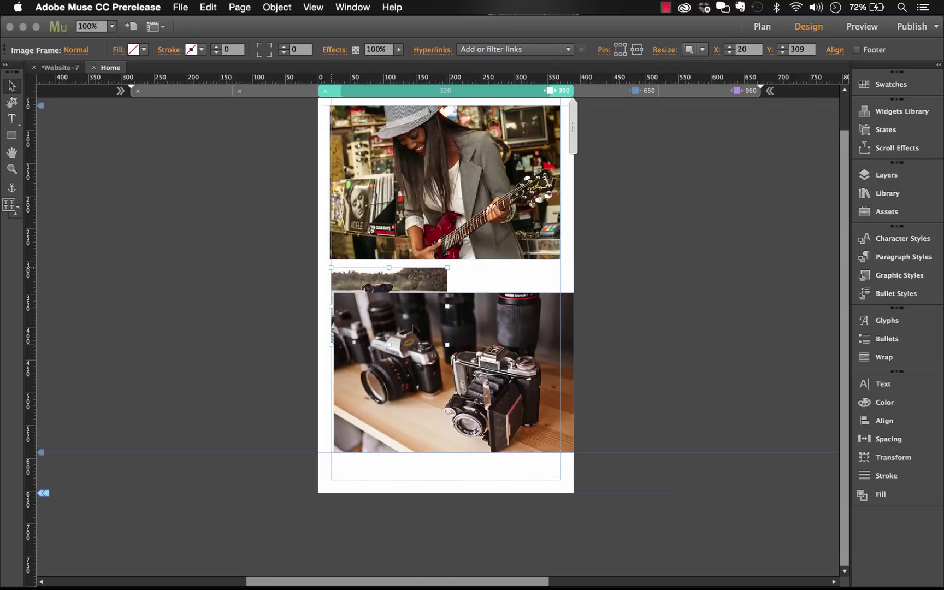
Resize the dog and camera photos to the column width, with the camera below the dog
{"action": "left_click_drag", "start_coordinate": [504, 348], "coordinate": [501, 535]}
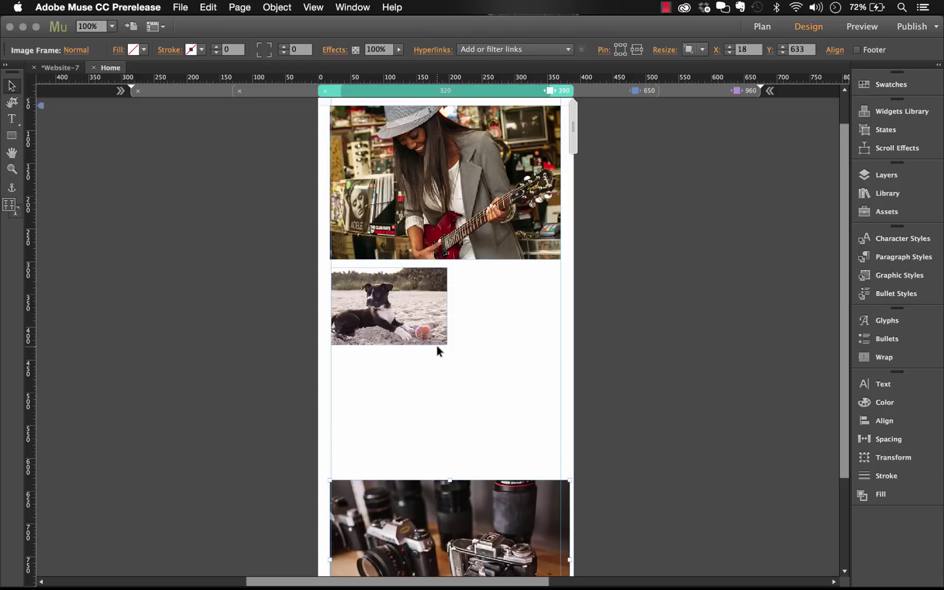
{"action": "left_click", "coordinate": [436, 344]}
{"action": "left_click_drag", "start_coordinate": [447, 345], "coordinate": [563, 402]}
{"action": "scroll", "coordinate": [441, 492], "scroll_direction": "down", "scroll_amount": 5}
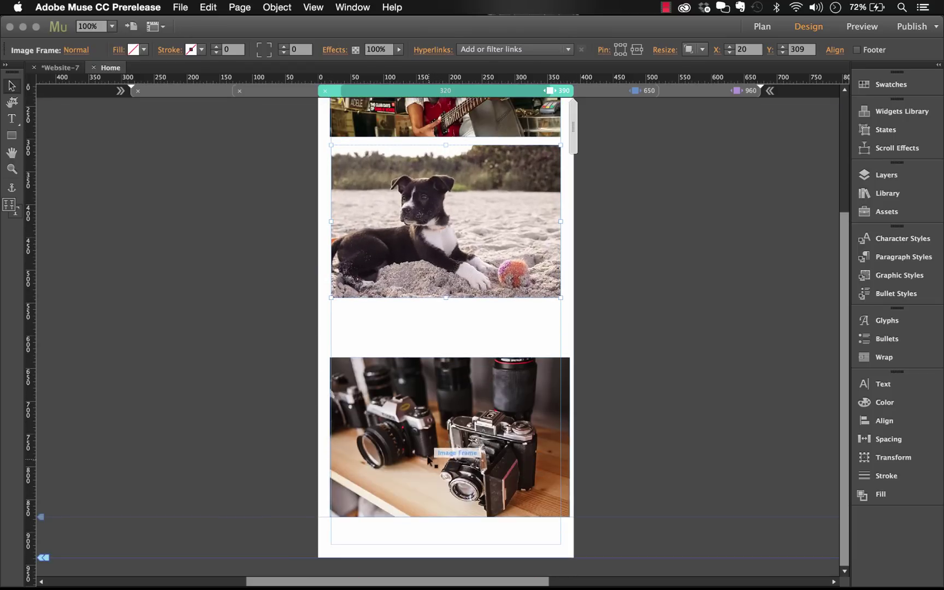
{"action": "left_click_drag", "start_coordinate": [426, 445], "coordinate": [426, 393]}
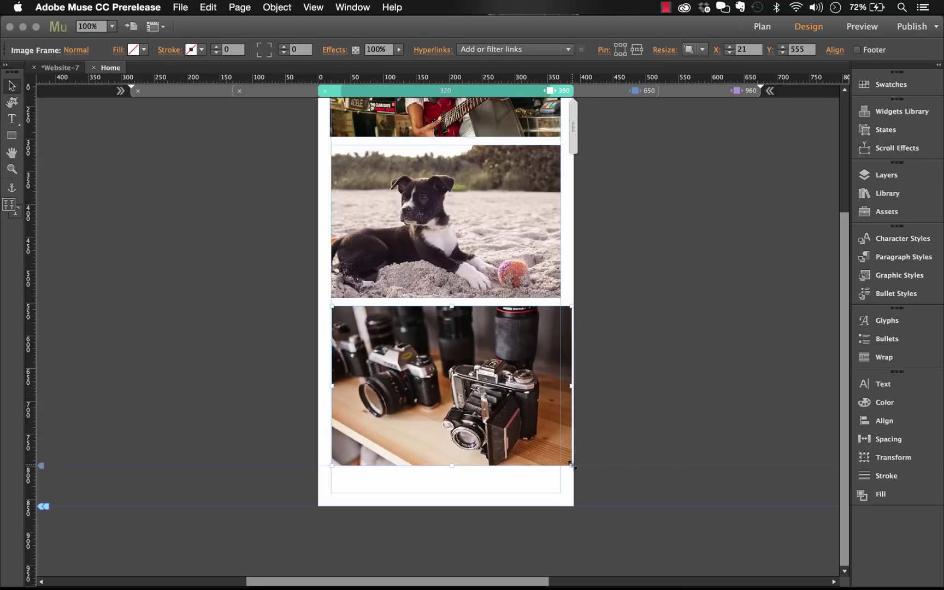
{"action": "left_click_drag", "start_coordinate": [572, 466], "coordinate": [560, 459]}
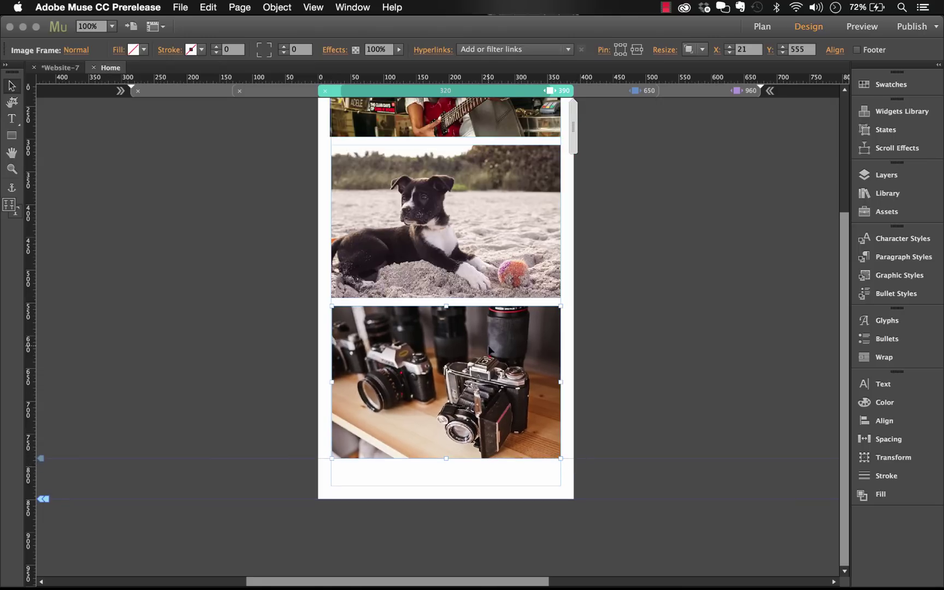
{"action": "left_click_drag", "start_coordinate": [465, 327], "coordinate": [465, 345]}
Nudge the dog photo down to even the gaps and align the guitar photo's left edge
{"action": "left_click", "coordinate": [482, 236]}
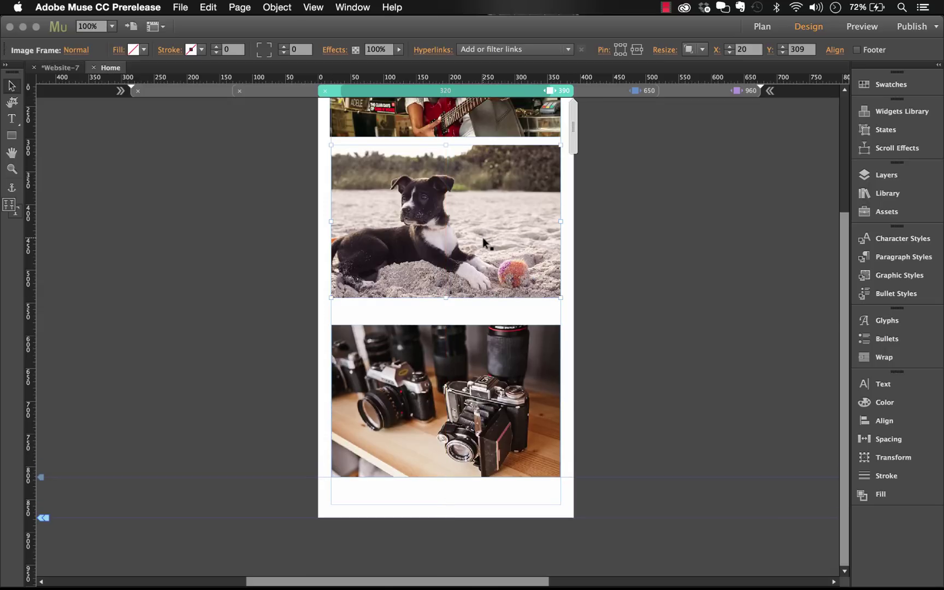
{"action": "left_click_drag", "start_coordinate": [483, 241], "coordinate": [485, 246]}
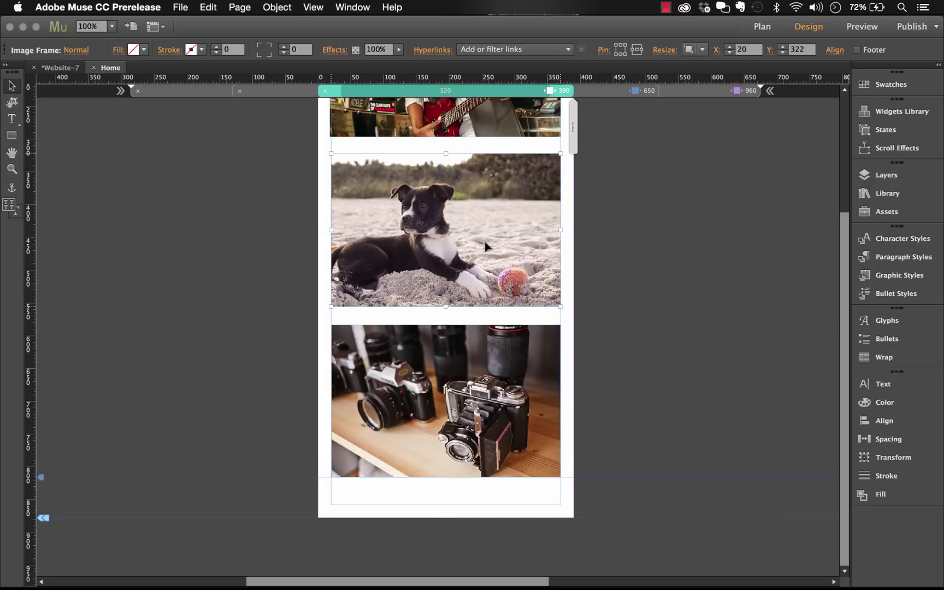
{"action": "scroll", "coordinate": [485, 245], "scroll_direction": "up", "scroll_amount": 5}
{"action": "left_click", "coordinate": [402, 188]}
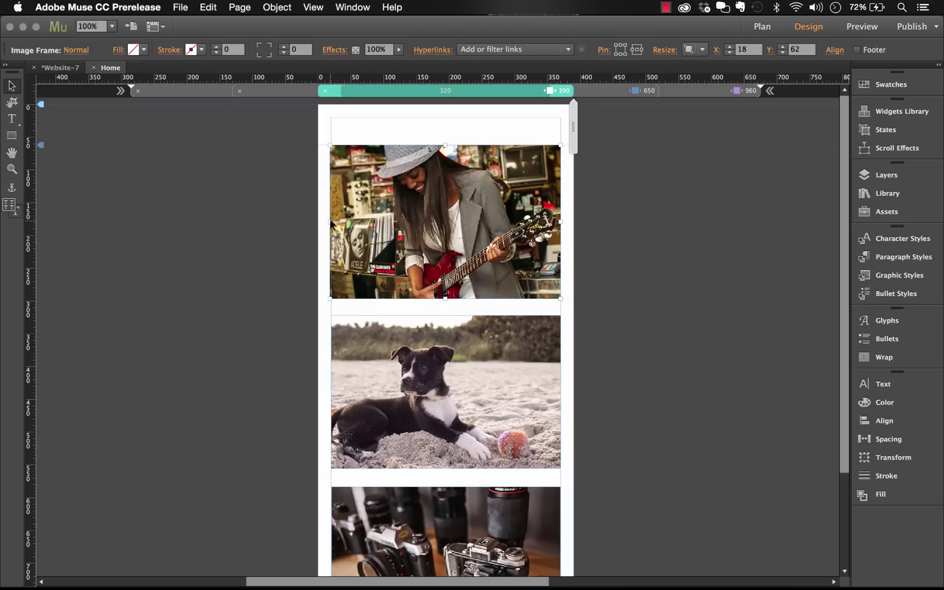
{"action": "left_click_drag", "start_coordinate": [329, 220], "coordinate": [330, 221]}
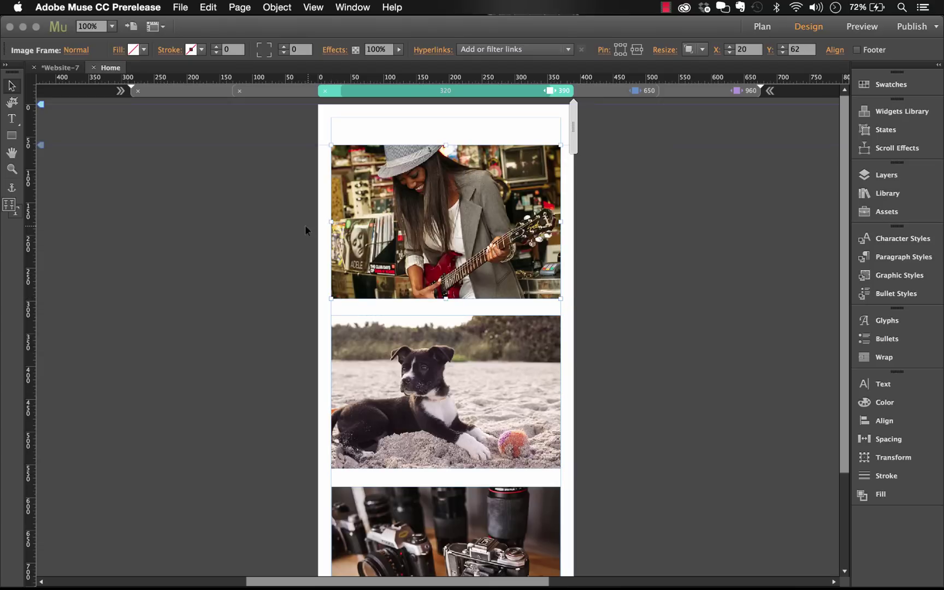
Review the 960, 650 and 390 breakpoint layouts in turn
{"action": "left_click", "coordinate": [305, 225]}
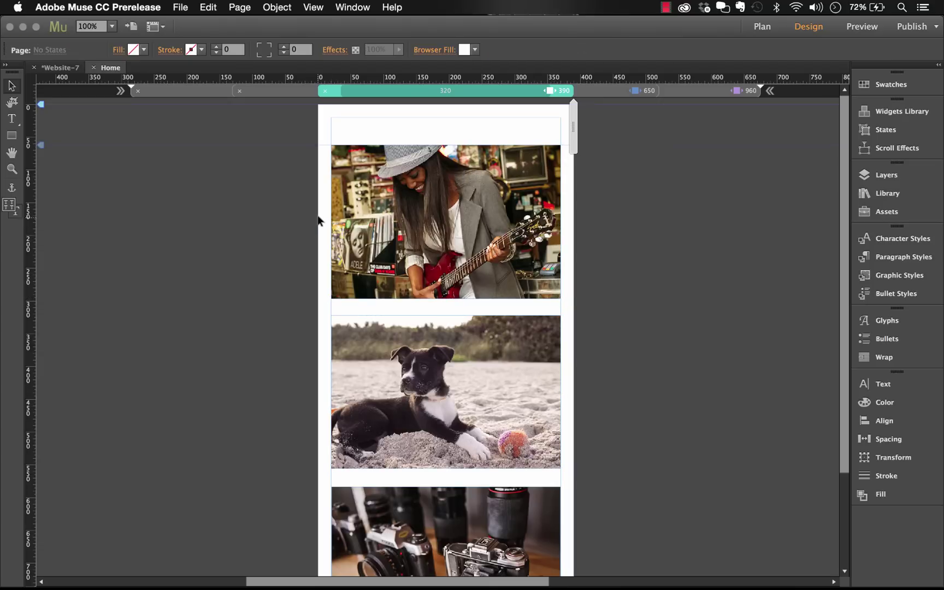
{"action": "left_click", "coordinate": [726, 92]}
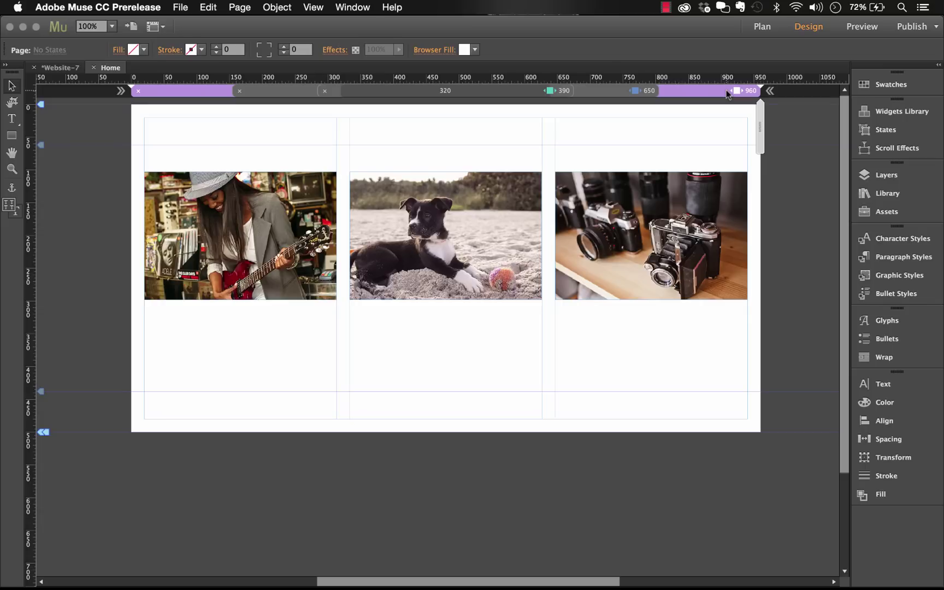
{"action": "left_click", "coordinate": [632, 92]}
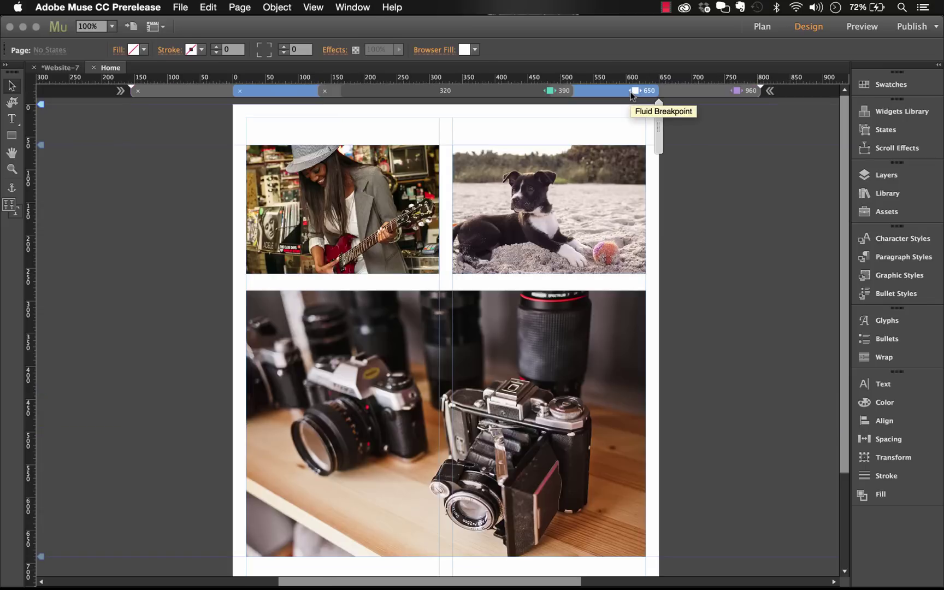
{"action": "left_click", "coordinate": [534, 91]}
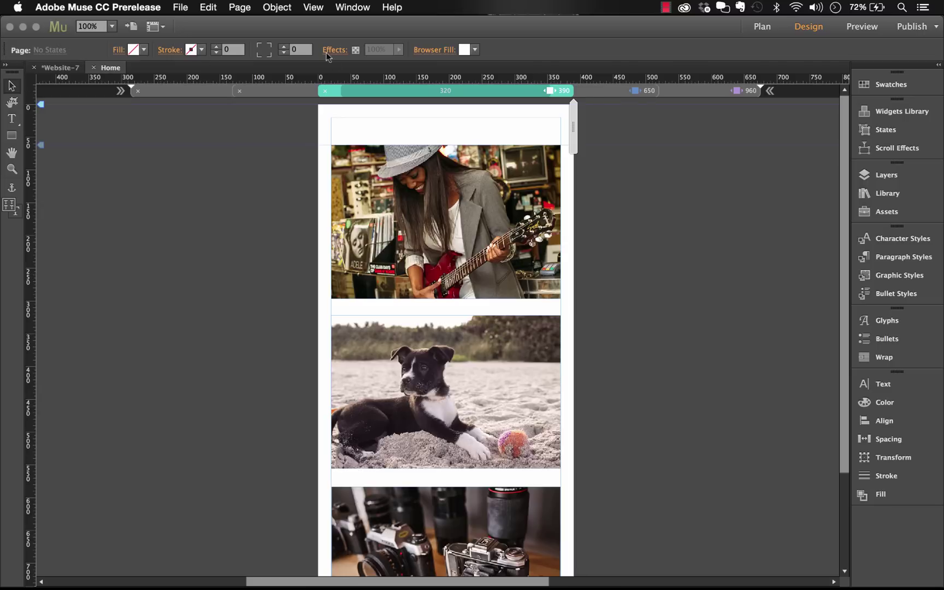
Return to the 960 layout and preview the page in the browser
{"action": "left_click", "coordinate": [737, 91]}
{"action": "left_click", "coordinate": [180, 7]}
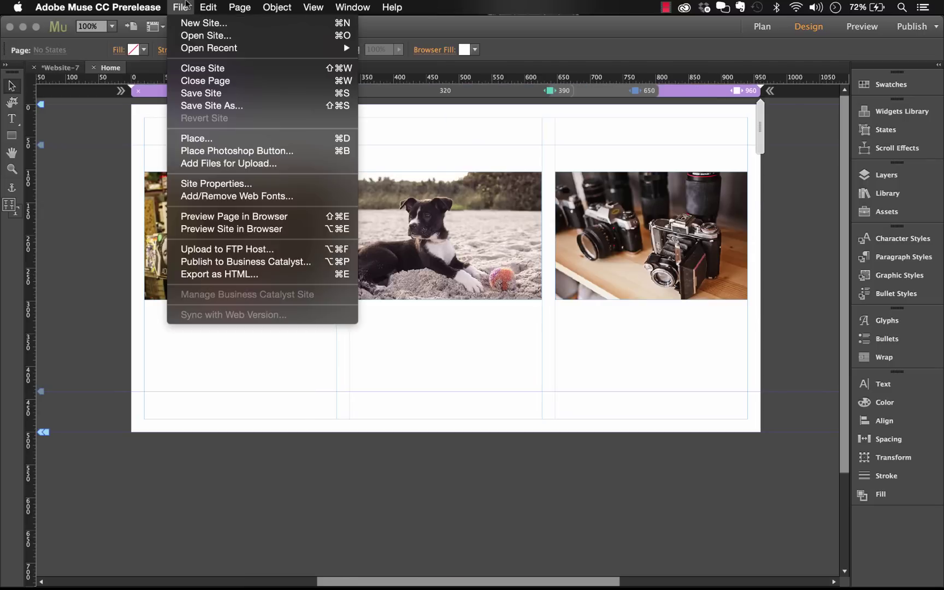
{"action": "left_click", "coordinate": [248, 217]}
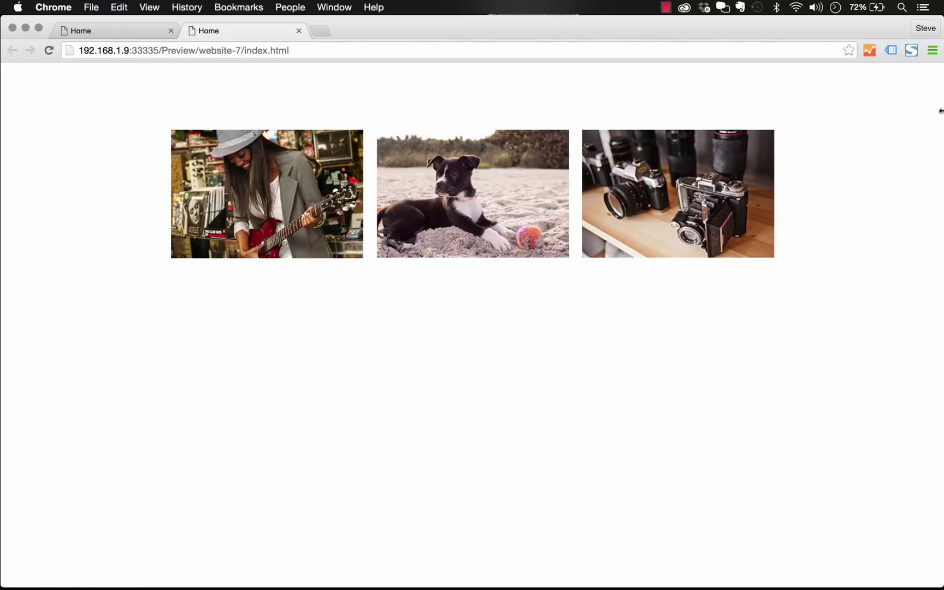
{"action": "left_click_drag", "start_coordinate": [940, 111], "coordinate": [679, 157]}
{"action": "left_click_drag", "start_coordinate": [662, 165], "coordinate": [416, 201]}
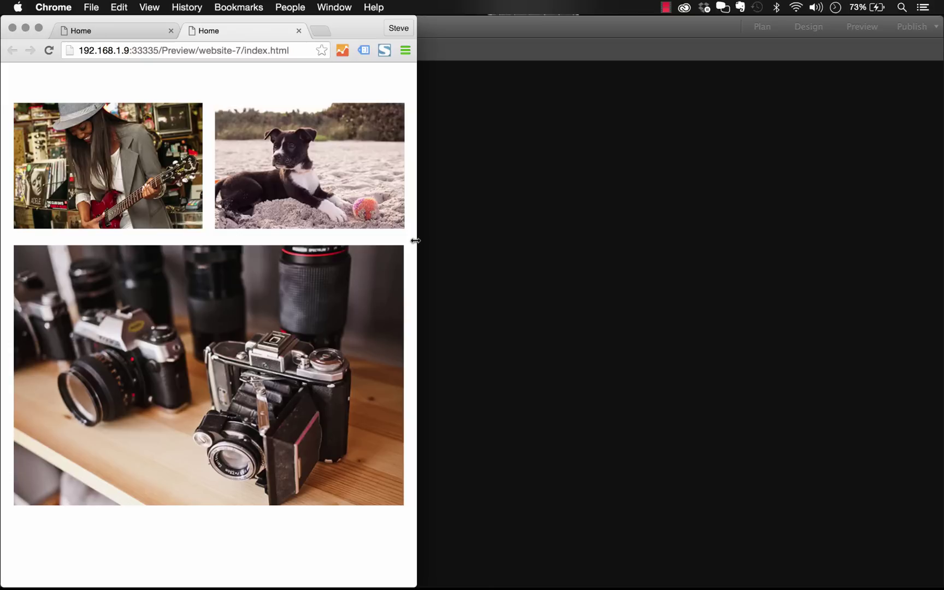
{"action": "left_click_drag", "start_coordinate": [412, 239], "coordinate": [226, 261]}
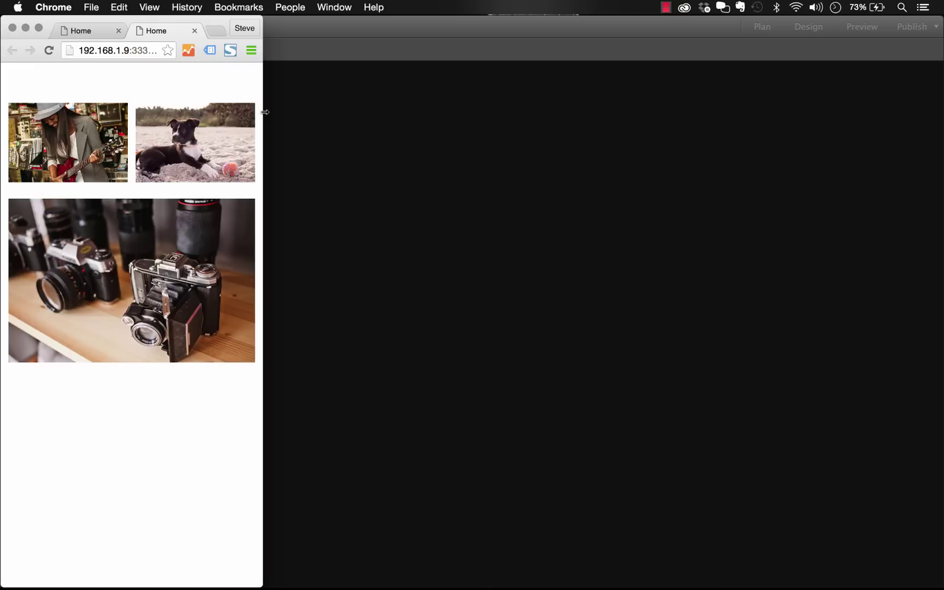
{"action": "left_click_drag", "start_coordinate": [264, 112], "coordinate": [221, 116]}
{"action": "left_click_drag", "start_coordinate": [262, 76], "coordinate": [941, 92]}
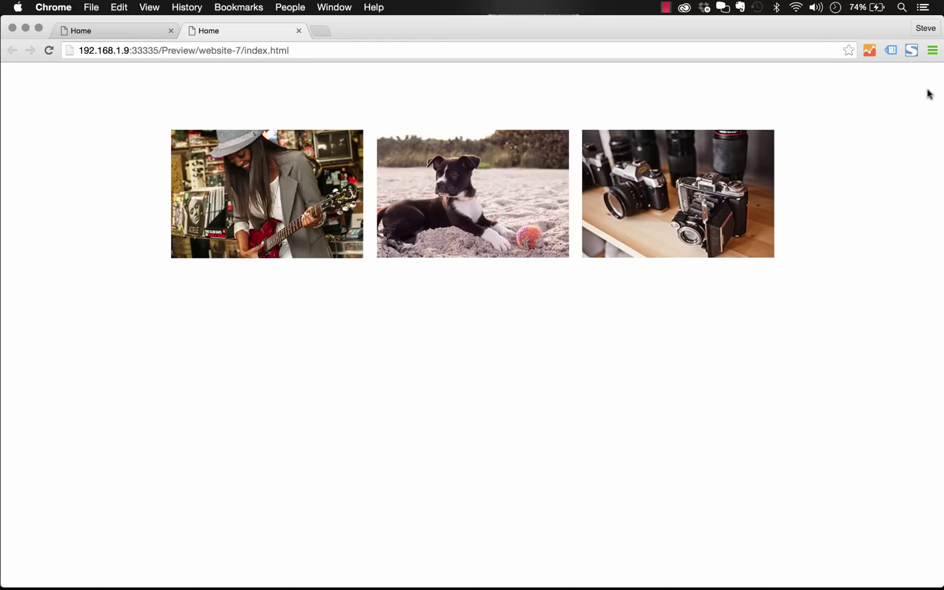
Open Chrome's Developer Tools from the browser menu's More Tools submenu
{"action": "left_click", "coordinate": [933, 50]}
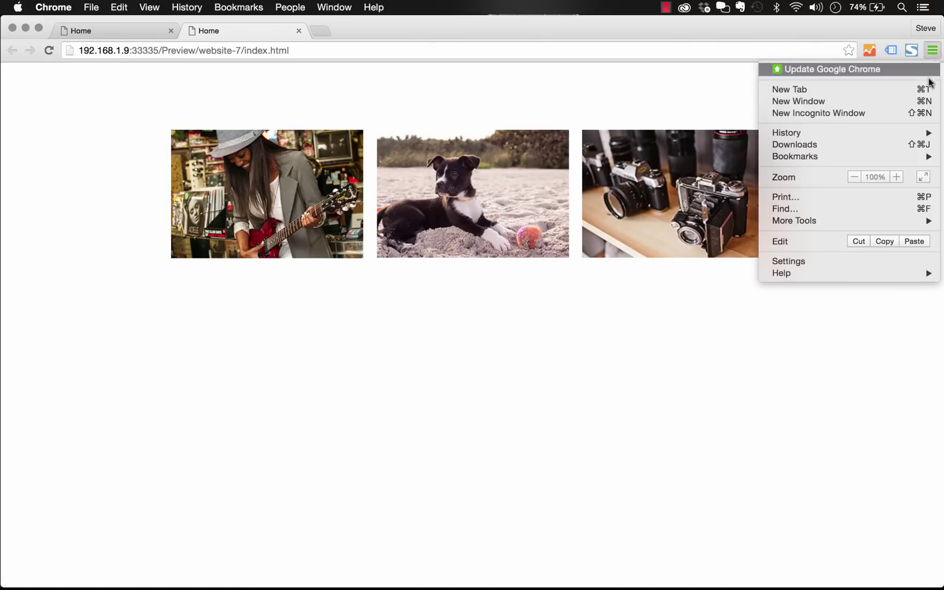
{"action": "mouse_move", "coordinate": [858, 220]}
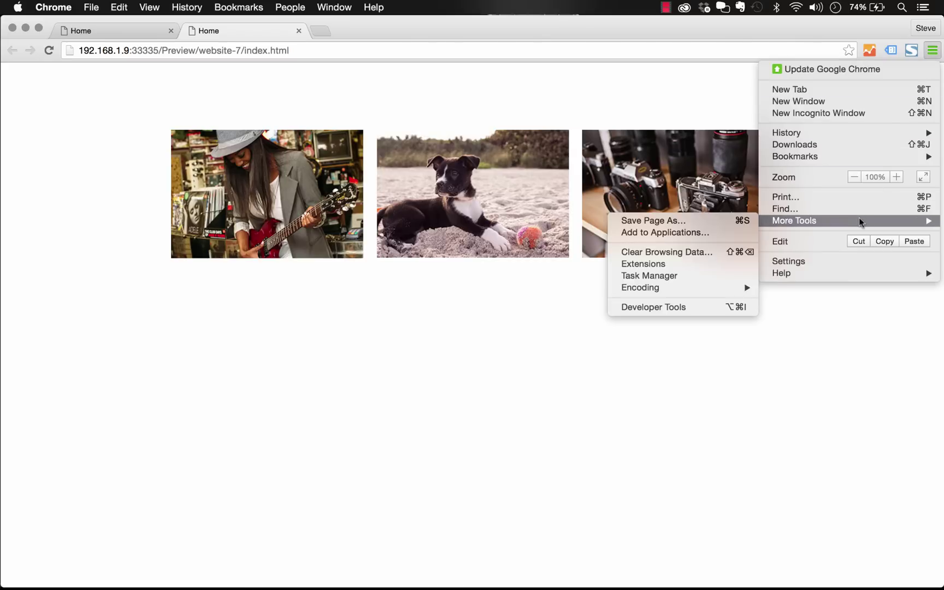
{"action": "left_click", "coordinate": [688, 311]}
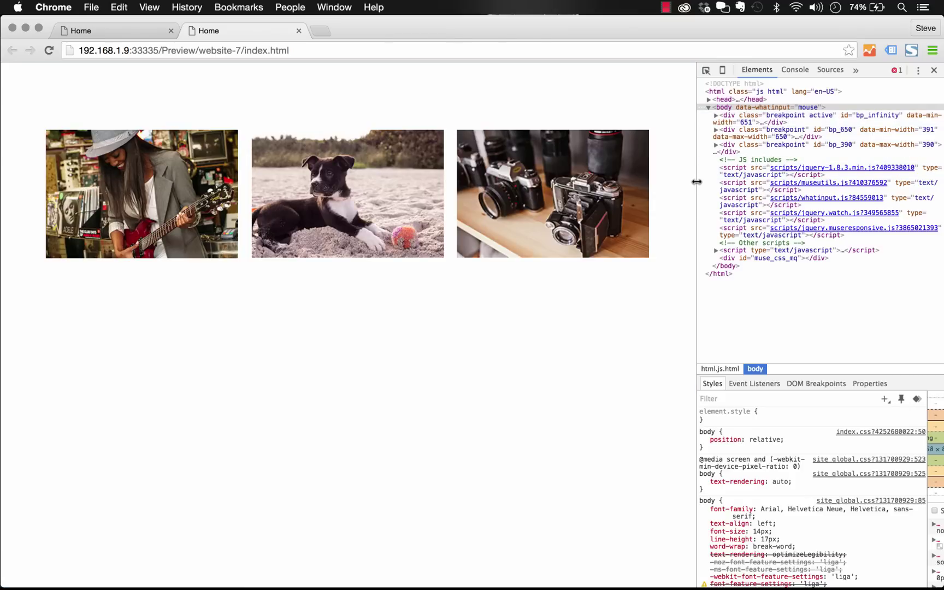
Test viewport widths around 580, 543 and 544 px with the DevTools divider, then close DevTools
{"action": "left_click_drag", "start_coordinate": [697, 182], "coordinate": [247, 284]}
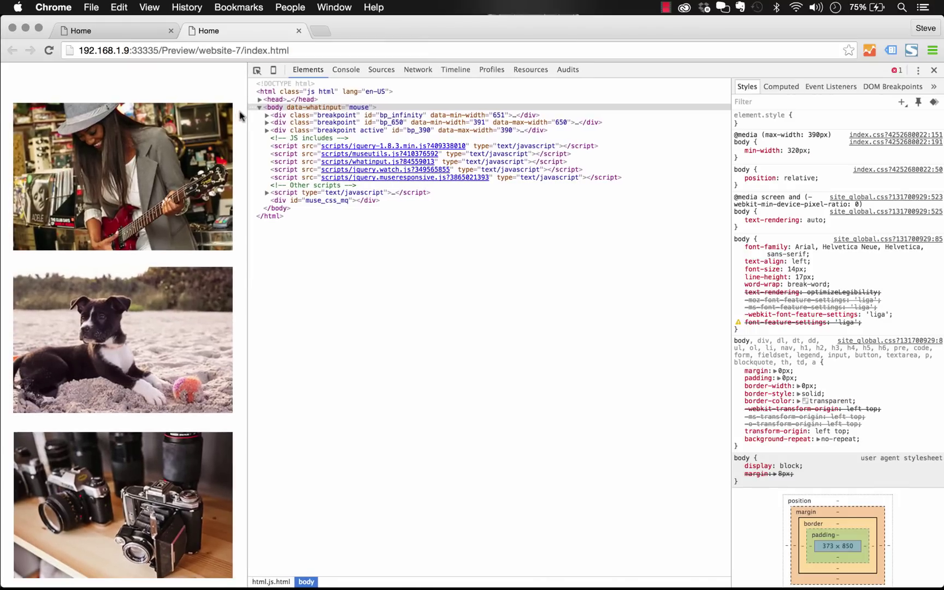
{"action": "left_click_drag", "start_coordinate": [248, 112], "coordinate": [381, 112]}
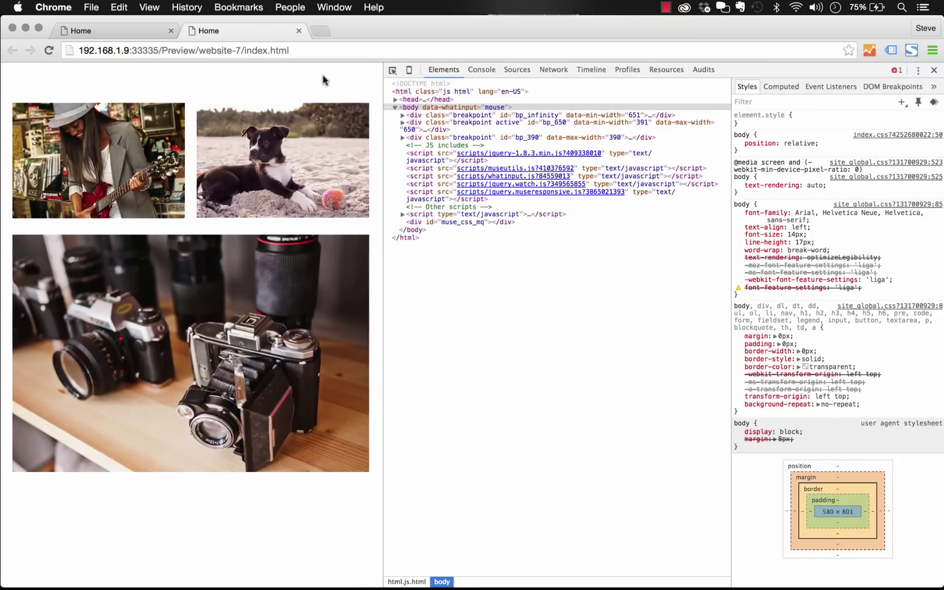
{"action": "left_click_drag", "start_coordinate": [379, 100], "coordinate": [336, 105]}
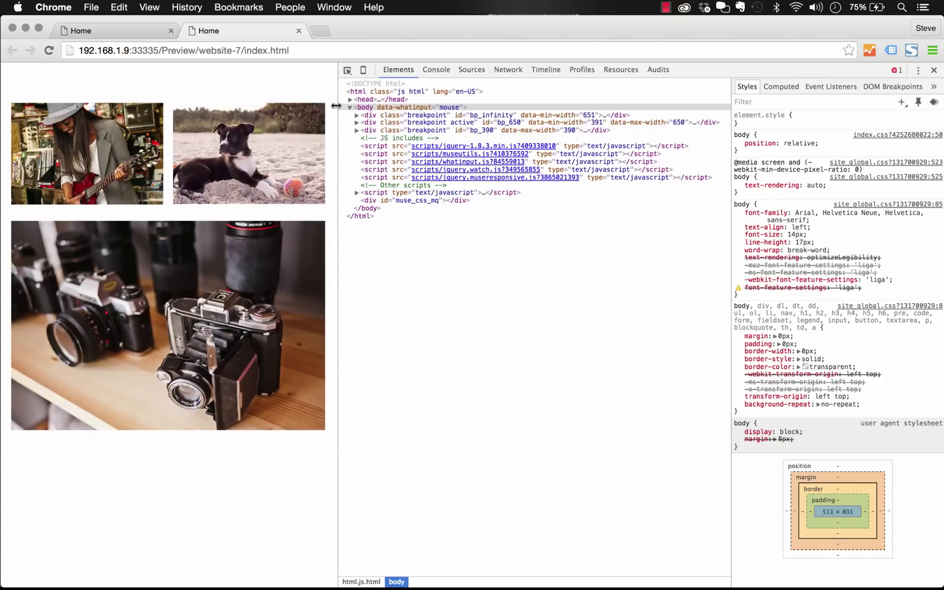
{"action": "left_click_drag", "start_coordinate": [336, 105], "coordinate": [434, 106]}
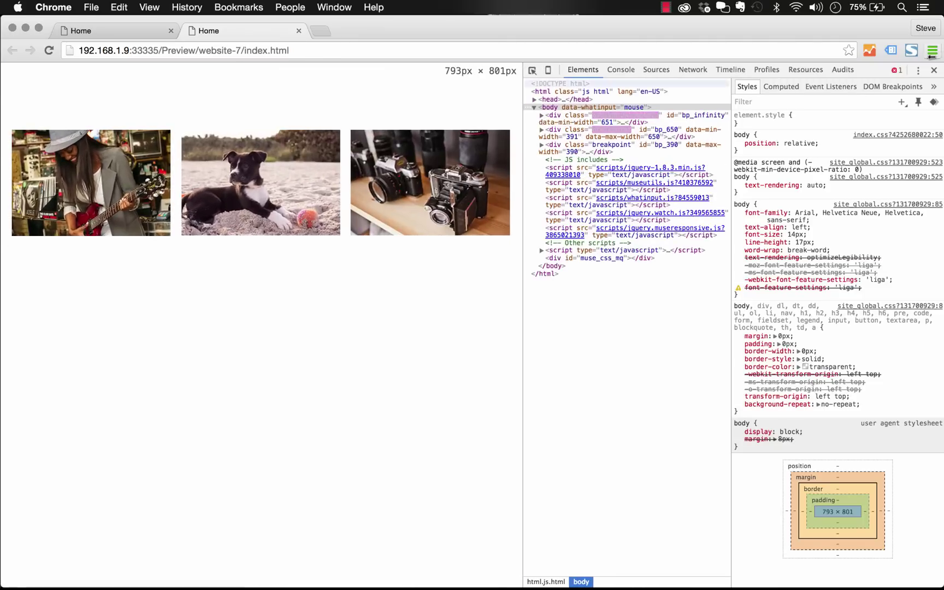
{"action": "left_click", "coordinate": [934, 70]}
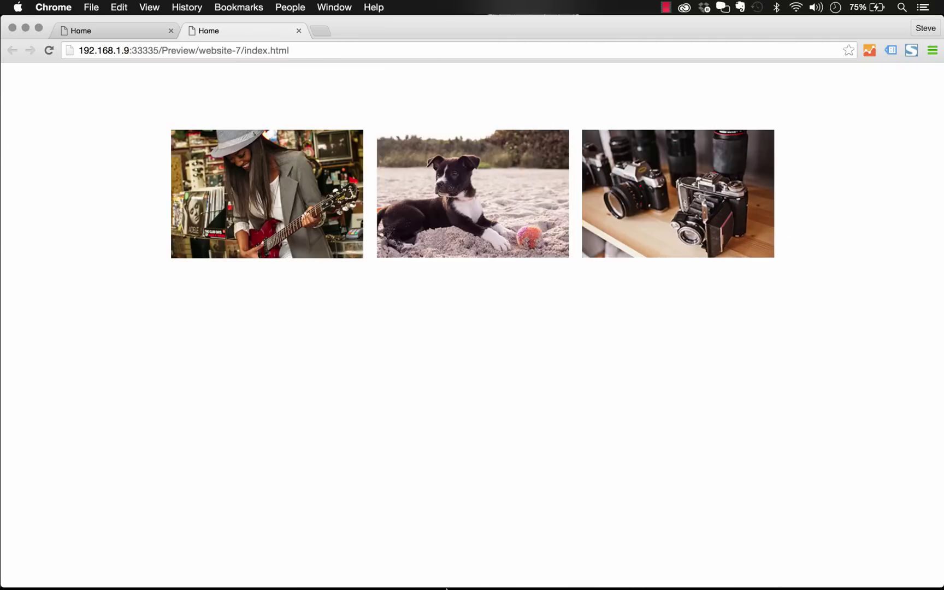
Back in Muse, move the 390 breakpoint marker to about 448 px
{"action": "mouse_move", "coordinate": [437, 587]}
{"action": "left_click", "coordinate": [549, 572]}
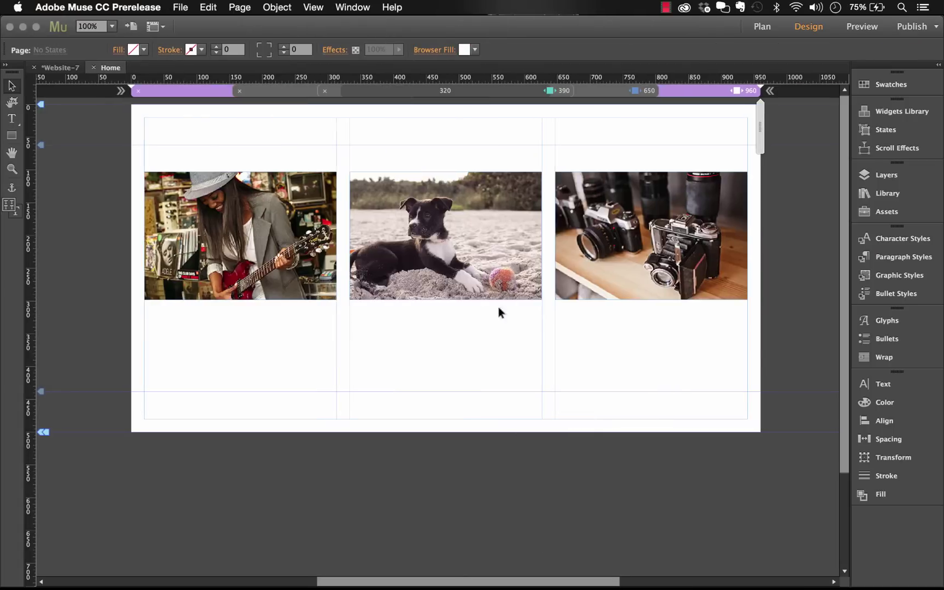
{"action": "left_click_drag", "start_coordinate": [571, 90], "coordinate": [612, 90]}
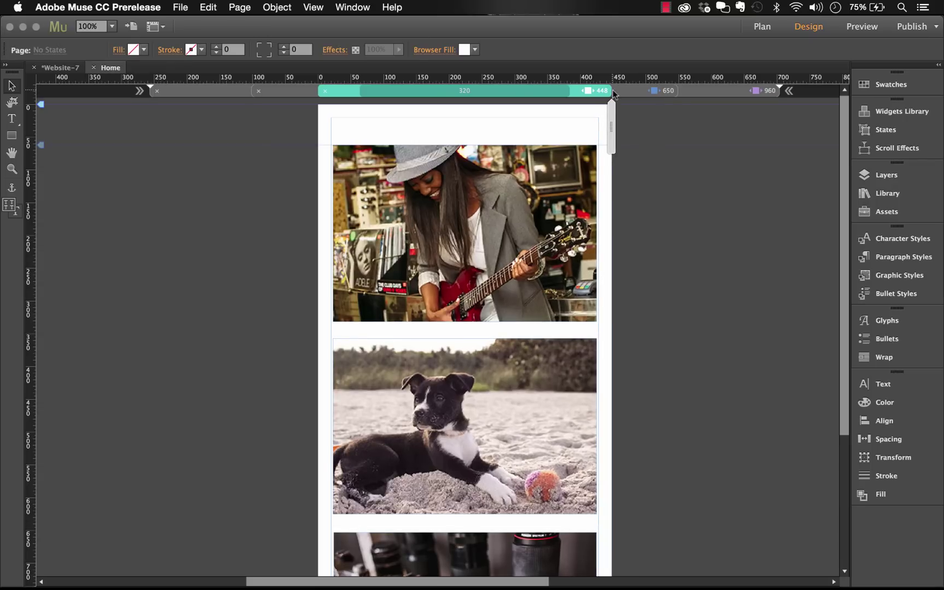
Preview the updated page in Chrome and narrow the window to phone width to check the single-column layout
{"action": "left_click", "coordinate": [189, 6]}
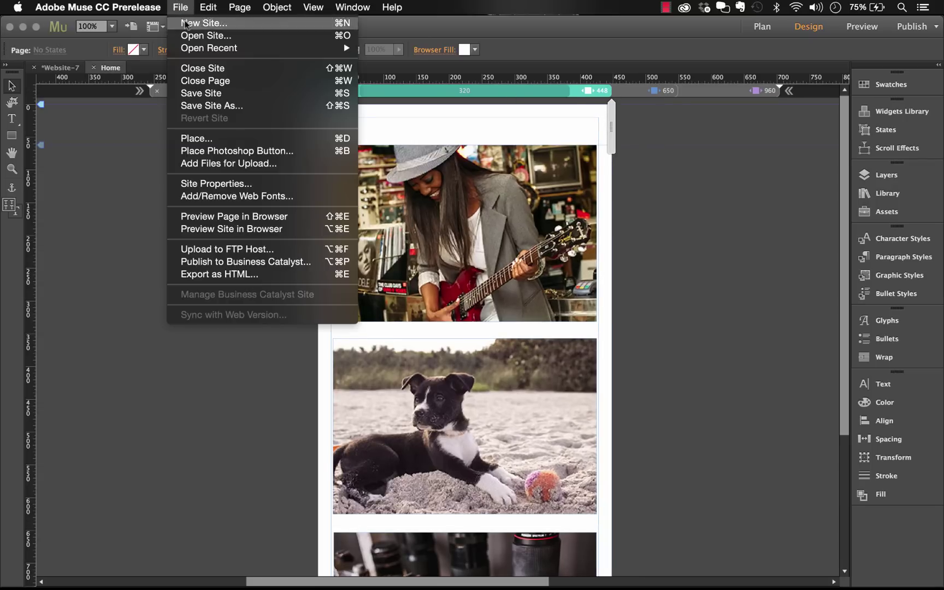
{"action": "left_click", "coordinate": [257, 216]}
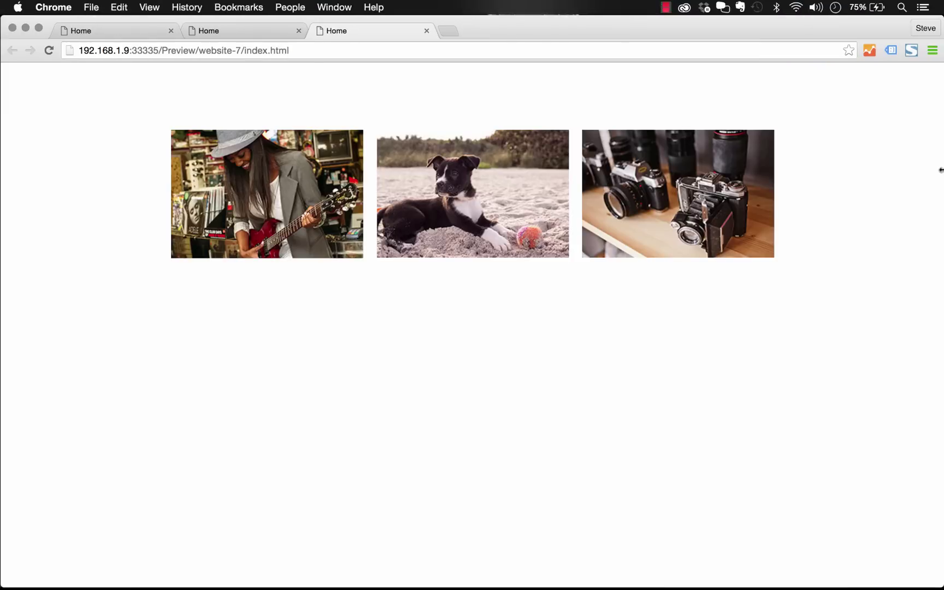
{"action": "left_click_drag", "start_coordinate": [941, 170], "coordinate": [268, 280]}
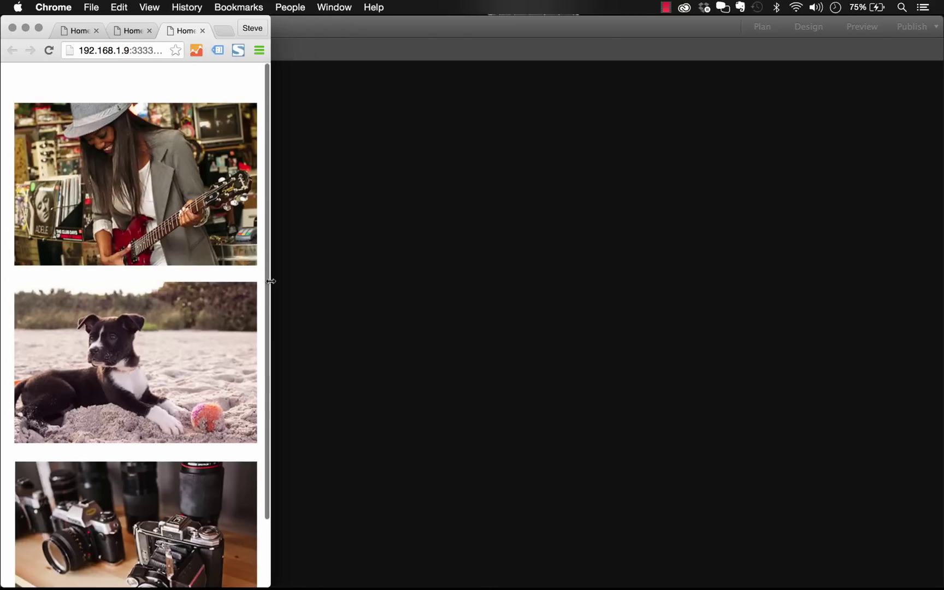